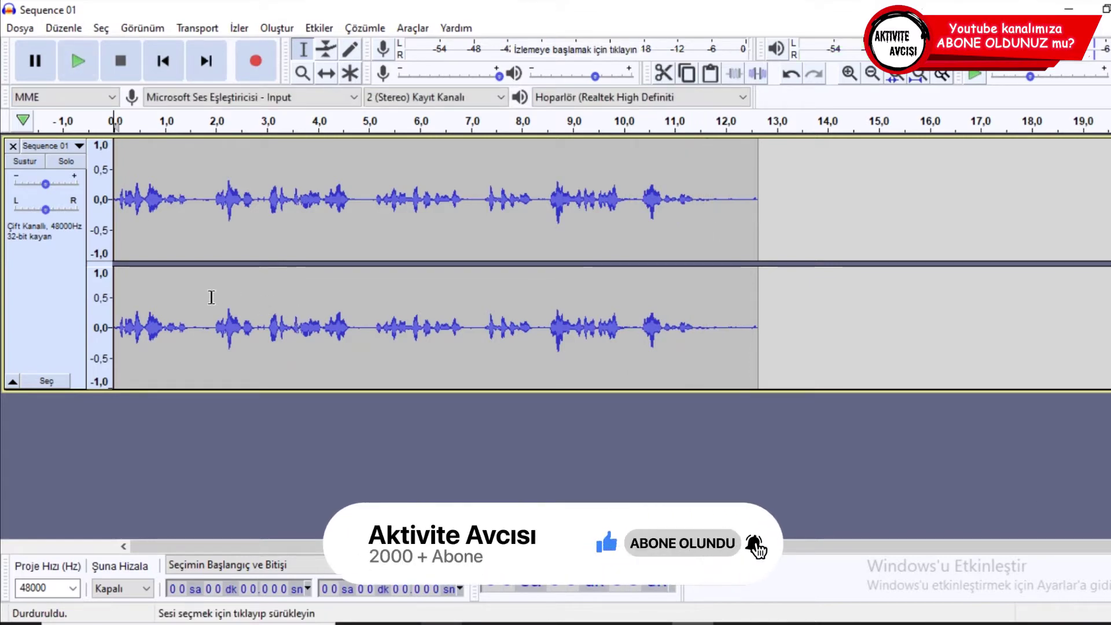
Step: Capture a noise profile with Gürültü Azaltma from the silent gap between about 1,44 and 1,96 seconds of the Sequence 01 track
{"action": "scroll", "coordinate": [192, 303], "scroll_direction": "up", "scroll_amount": 1, "text": "ctrl"}
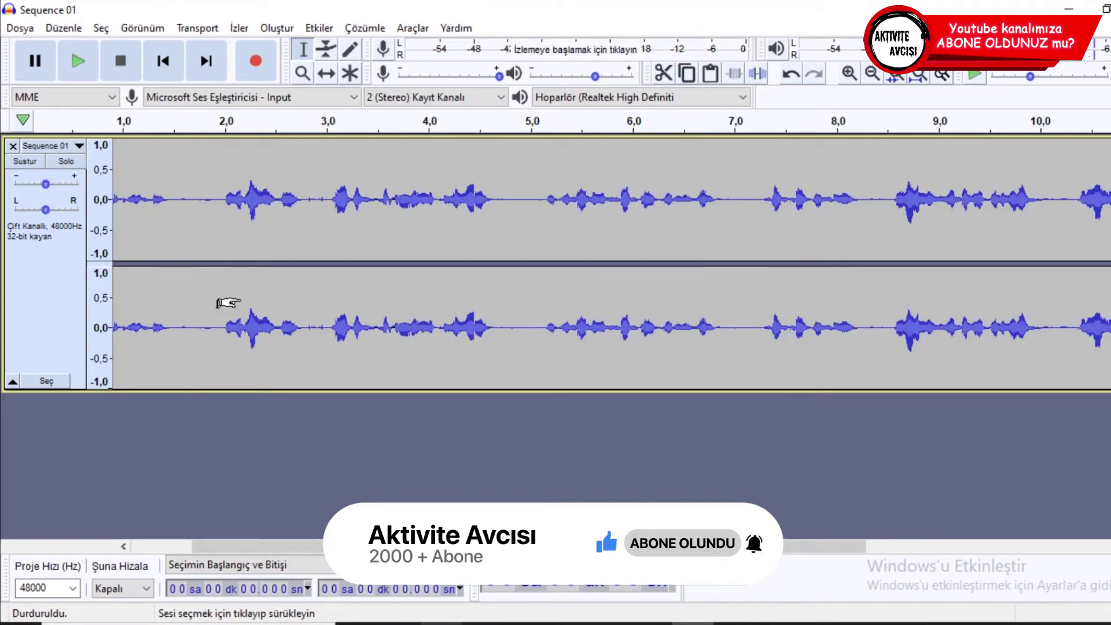
{"action": "scroll", "coordinate": [232, 298], "scroll_direction": "up", "scroll_amount": 1, "text": "ctrl"}
{"action": "scroll", "coordinate": [247, 328], "scroll_direction": "down", "scroll_amount": 1, "text": "ctrl"}
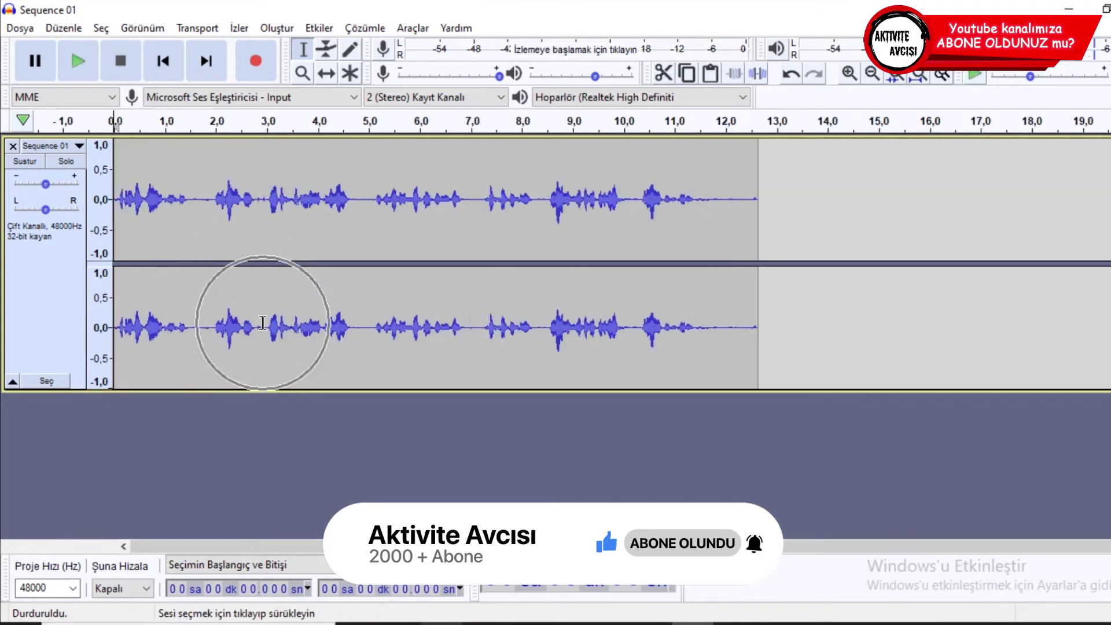
{"action": "scroll", "coordinate": [248, 329], "scroll_direction": "up", "scroll_amount": 3, "text": "ctrl"}
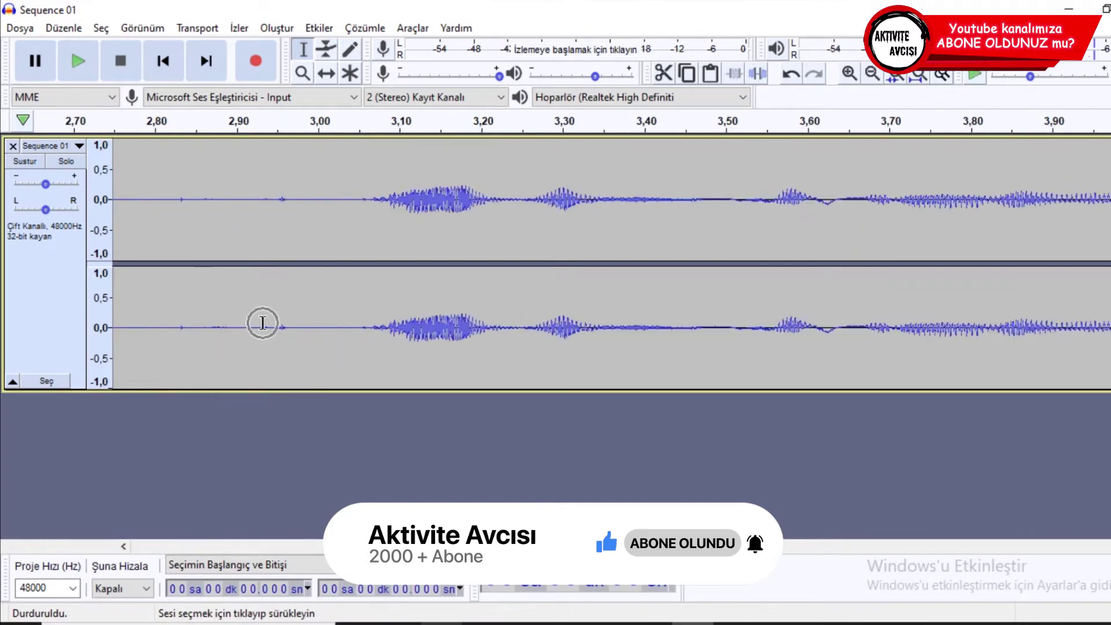
{"action": "left_click_drag", "start_coordinate": [382, 538], "coordinate": [265, 505]}
{"action": "left_click_drag", "start_coordinate": [328, 174], "coordinate": [745, 231]}
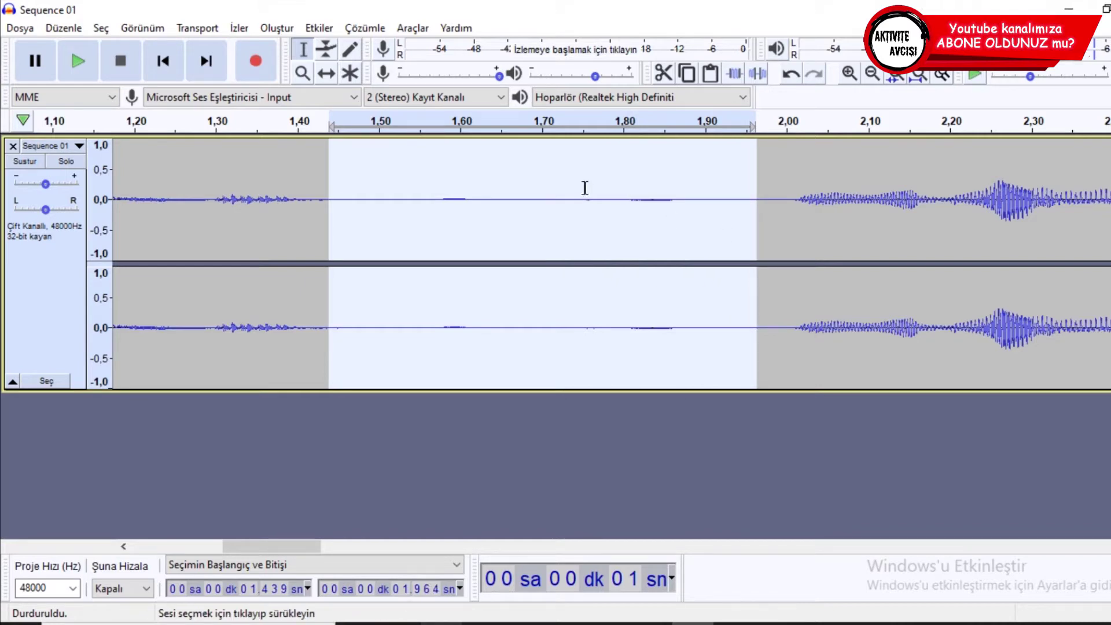
{"action": "left_click", "coordinate": [310, 26]}
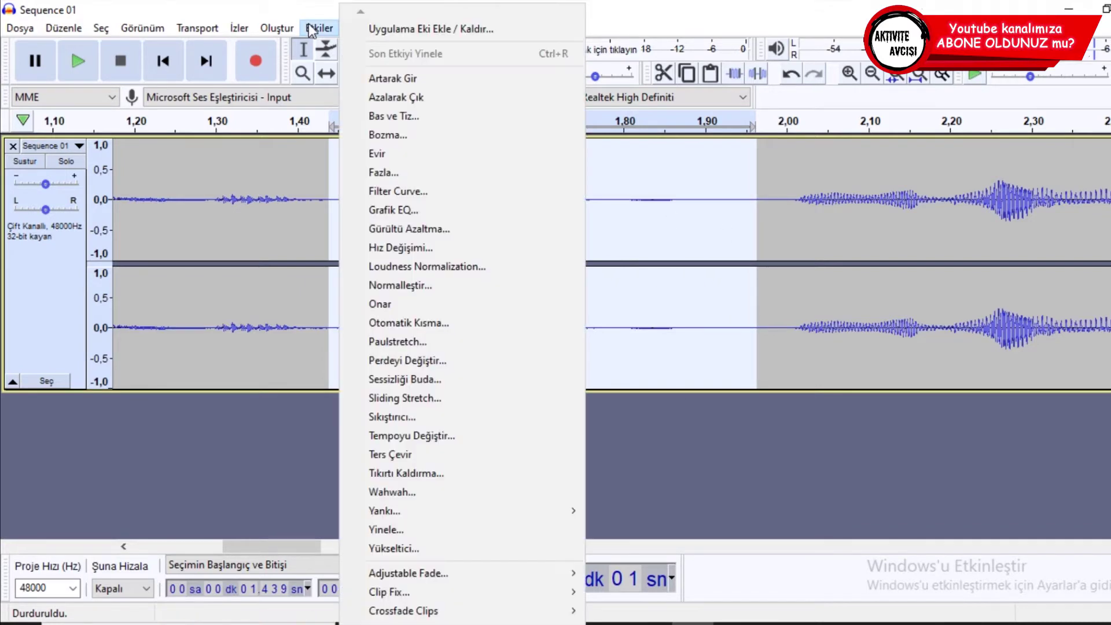
{"action": "left_click", "coordinate": [446, 228]}
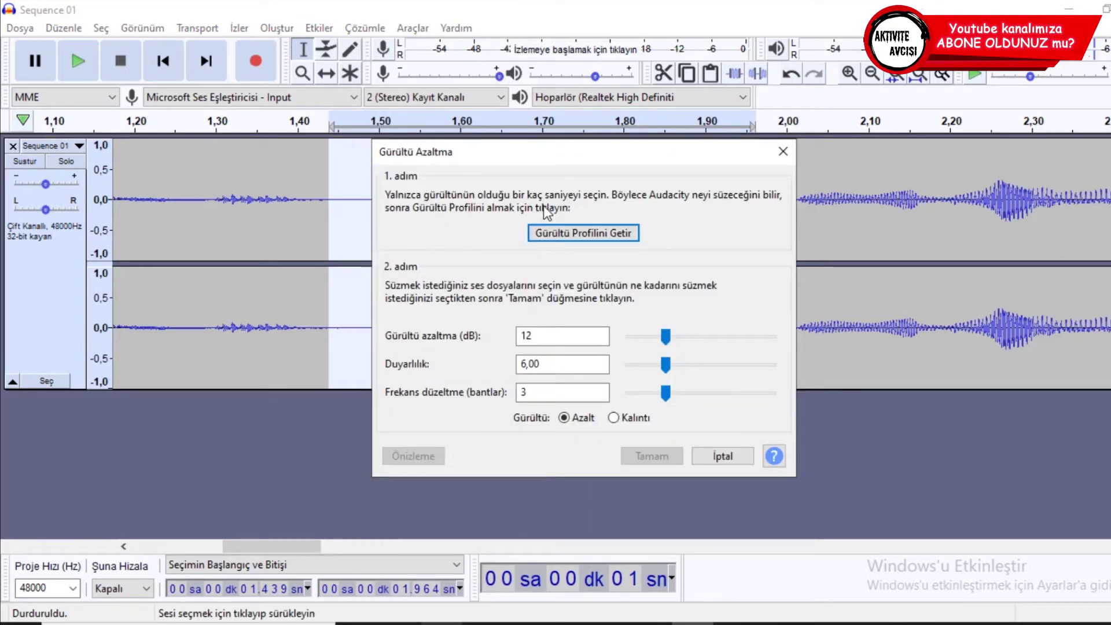
{"action": "left_click", "coordinate": [596, 235]}
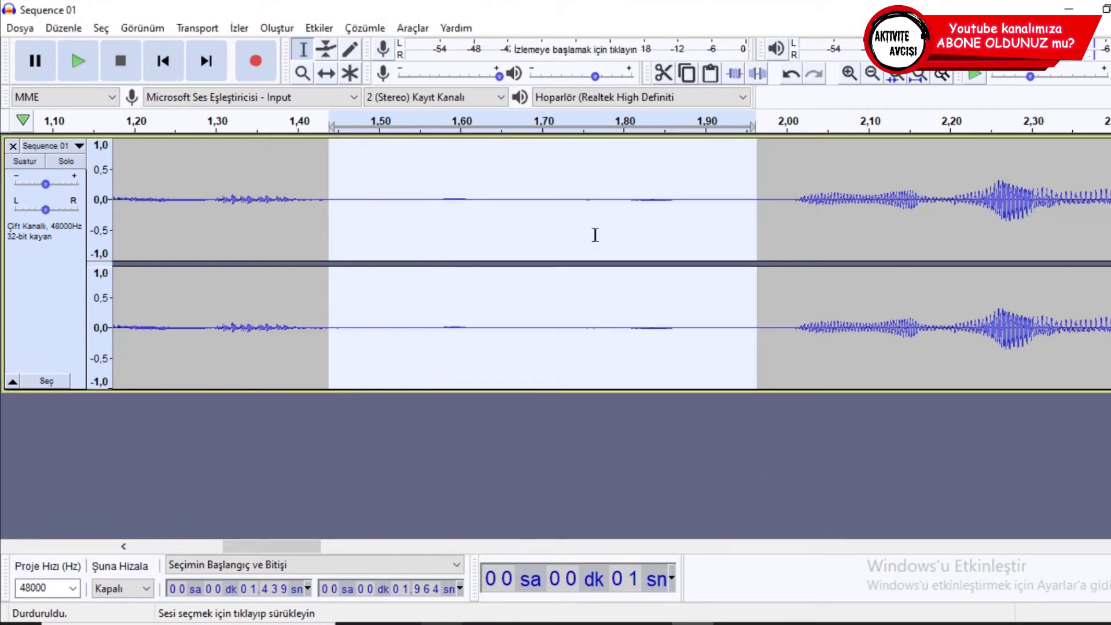
Step: Apply Gürültü Azaltma to the entire track with its existing settings and play back the result
{"action": "left_click", "coordinate": [596, 235]}
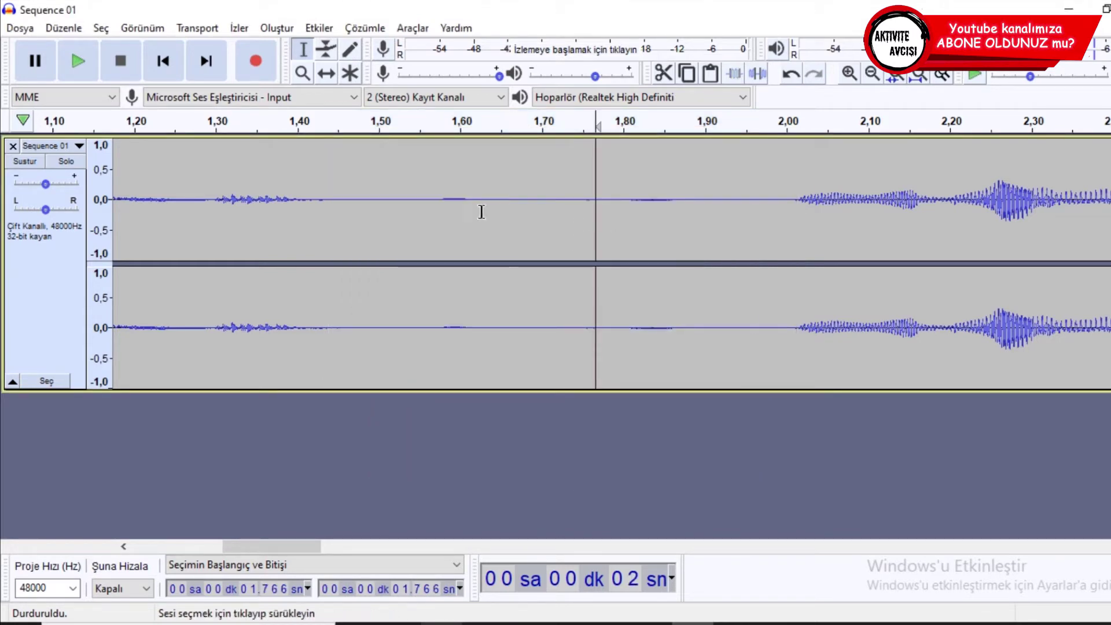
{"action": "left_click", "coordinate": [738, 211]}
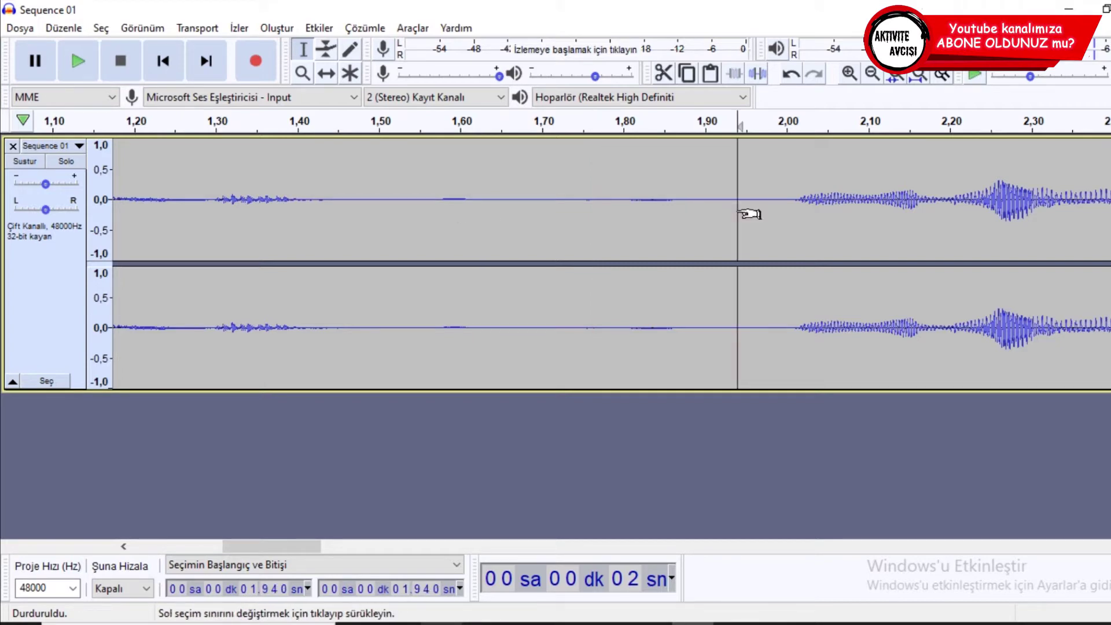
{"action": "key", "text": "ctrl+a"}
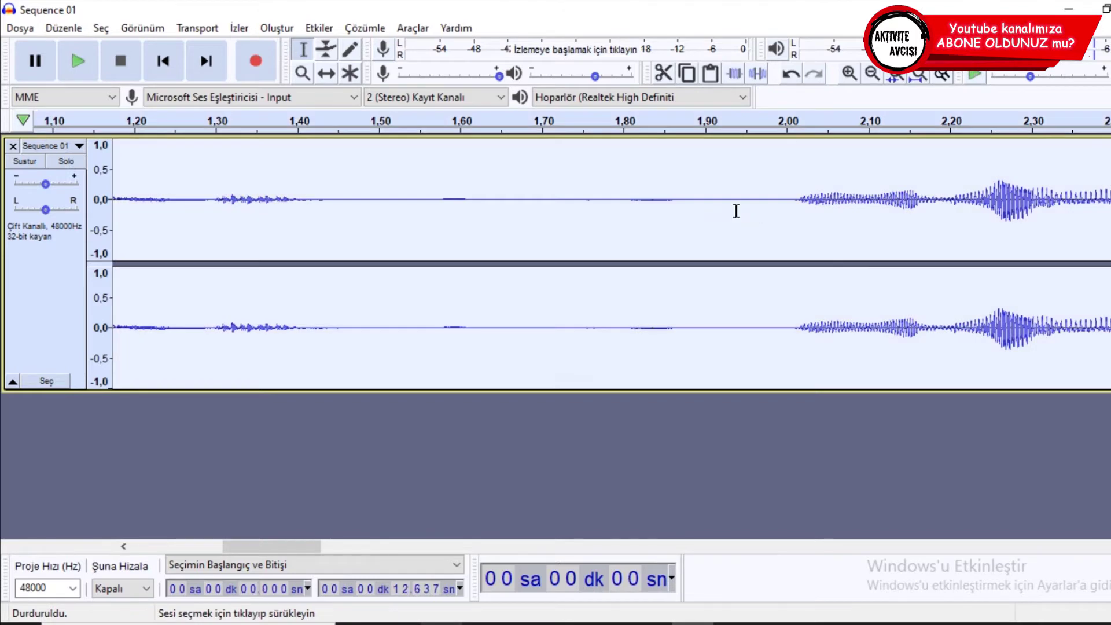
{"action": "scroll", "coordinate": [416, 357], "scroll_direction": "down", "scroll_amount": 4}
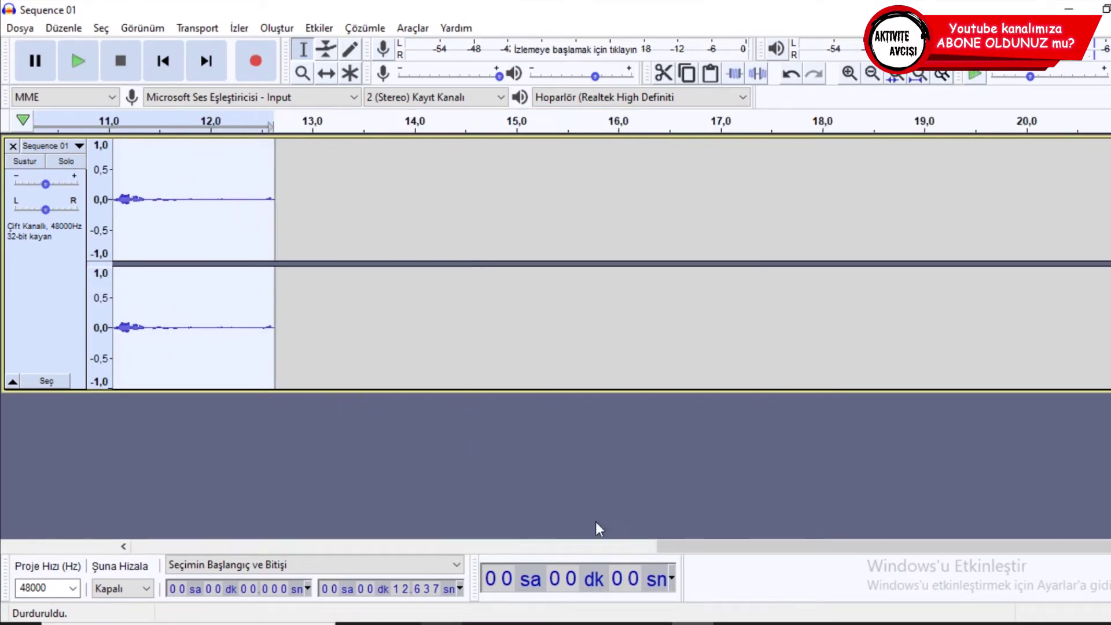
{"action": "left_click_drag", "start_coordinate": [779, 550], "coordinate": [272, 34]}
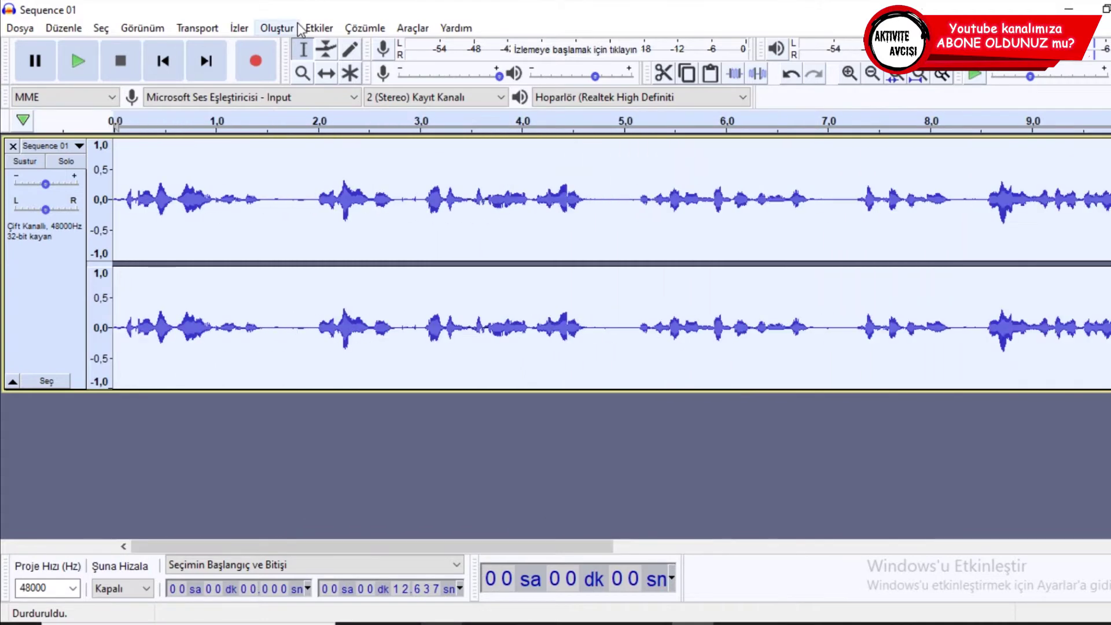
{"action": "left_click", "coordinate": [319, 28]}
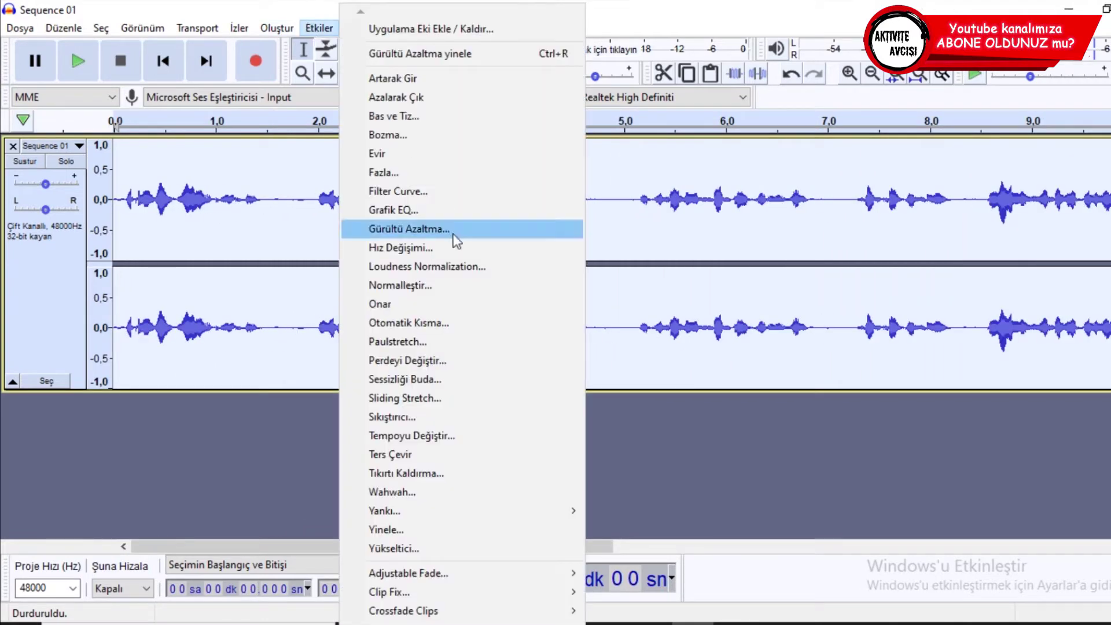
{"action": "left_click", "coordinate": [487, 227]}
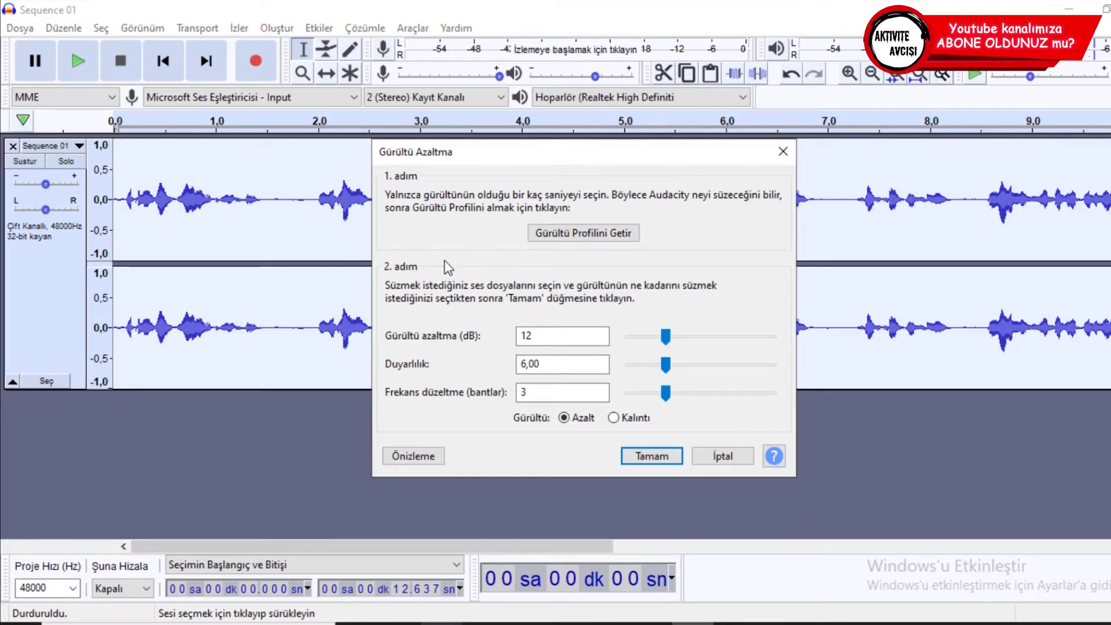
{"action": "left_click", "coordinate": [652, 456]}
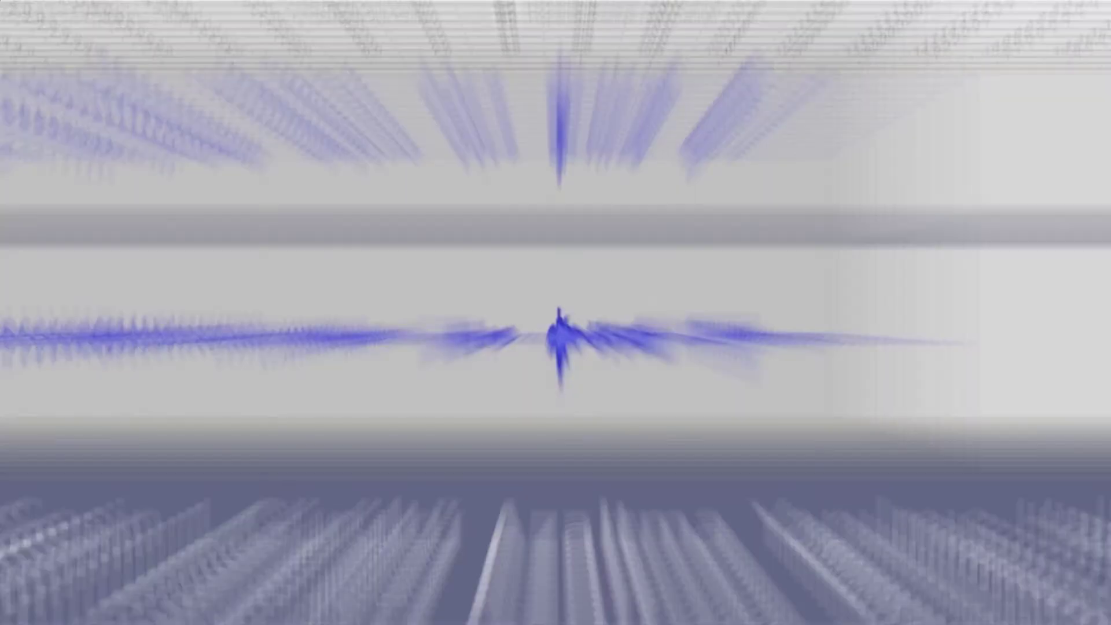
{"action": "left_click", "coordinate": [79, 62]}
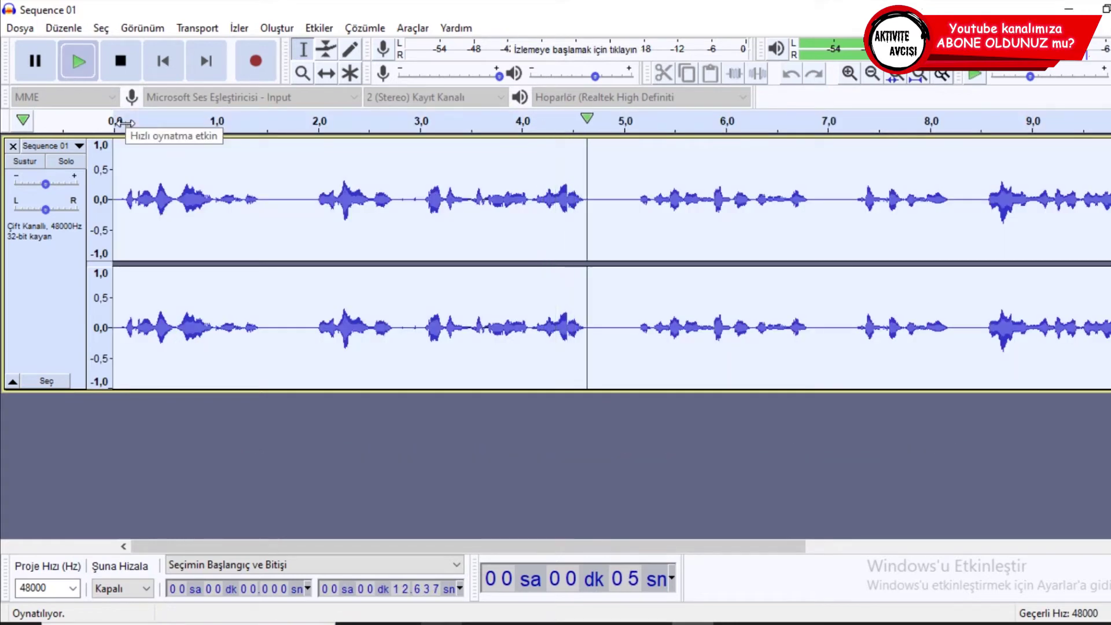
{"action": "left_click", "coordinate": [118, 123]}
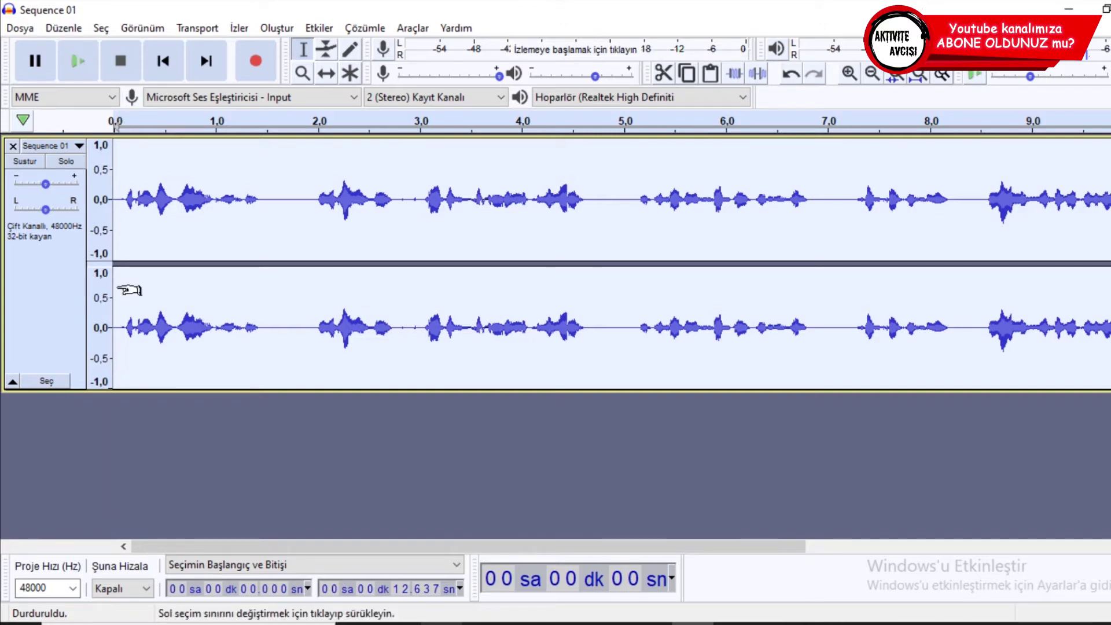
Step: Compress the entire track with Sıkıştırıcı using its existing settings, and listen to part of the result
{"action": "left_click", "coordinate": [318, 28]}
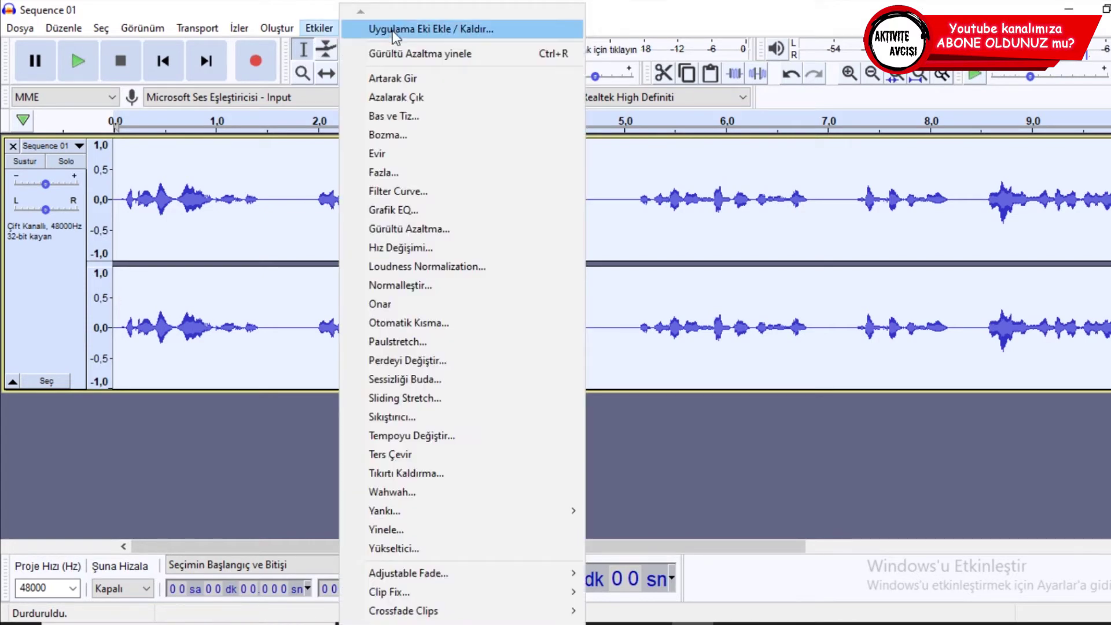
{"action": "left_click", "coordinate": [428, 419]}
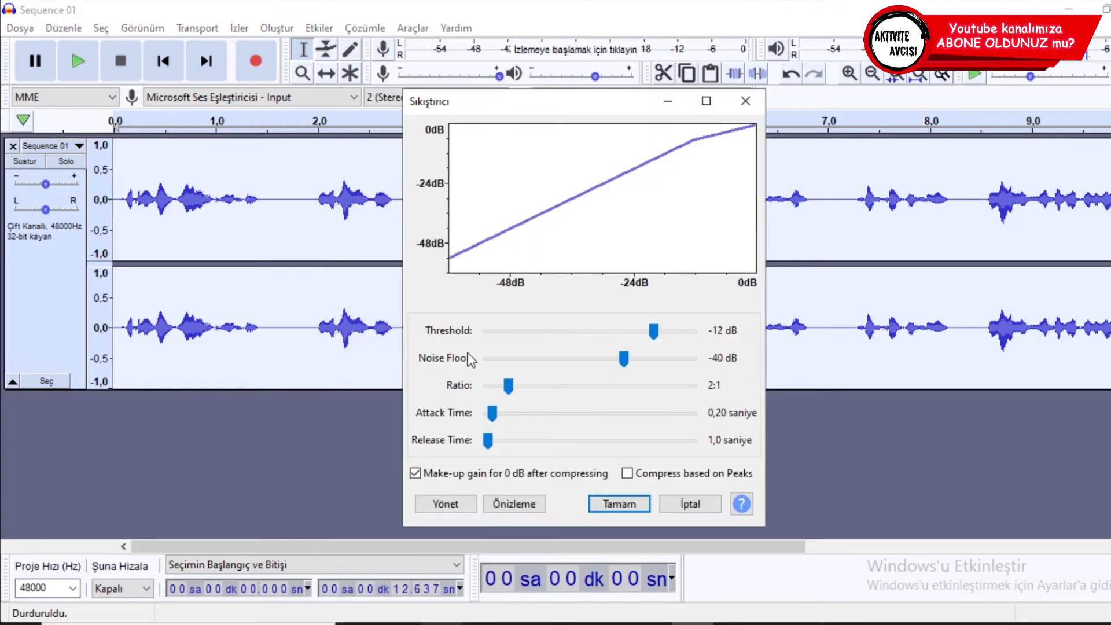
{"action": "left_click", "coordinate": [612, 505]}
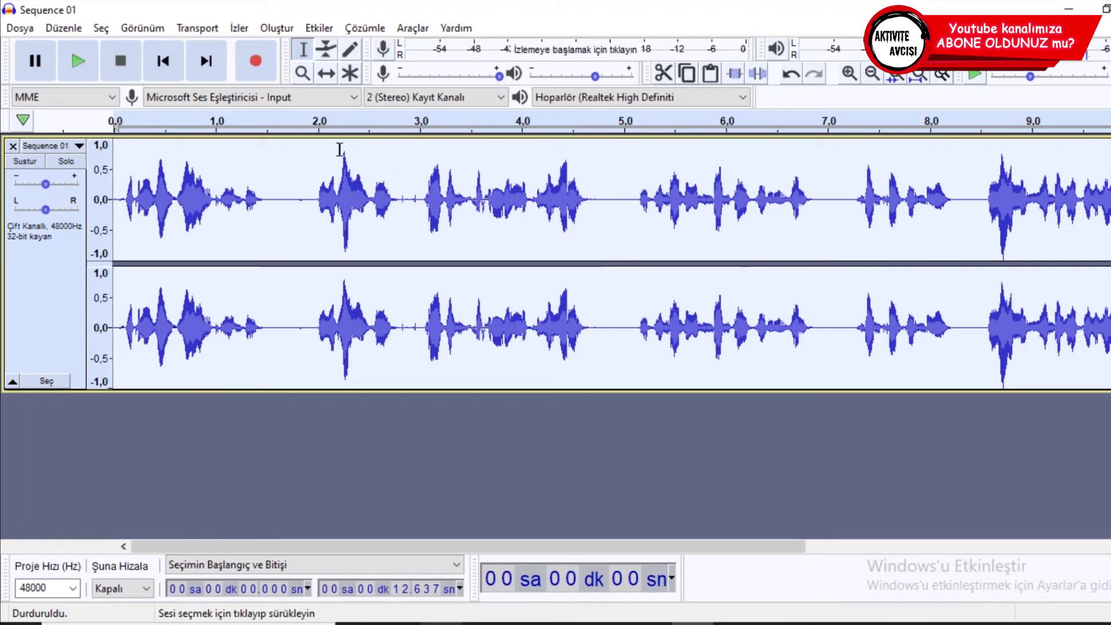
{"action": "left_click", "coordinate": [77, 61]}
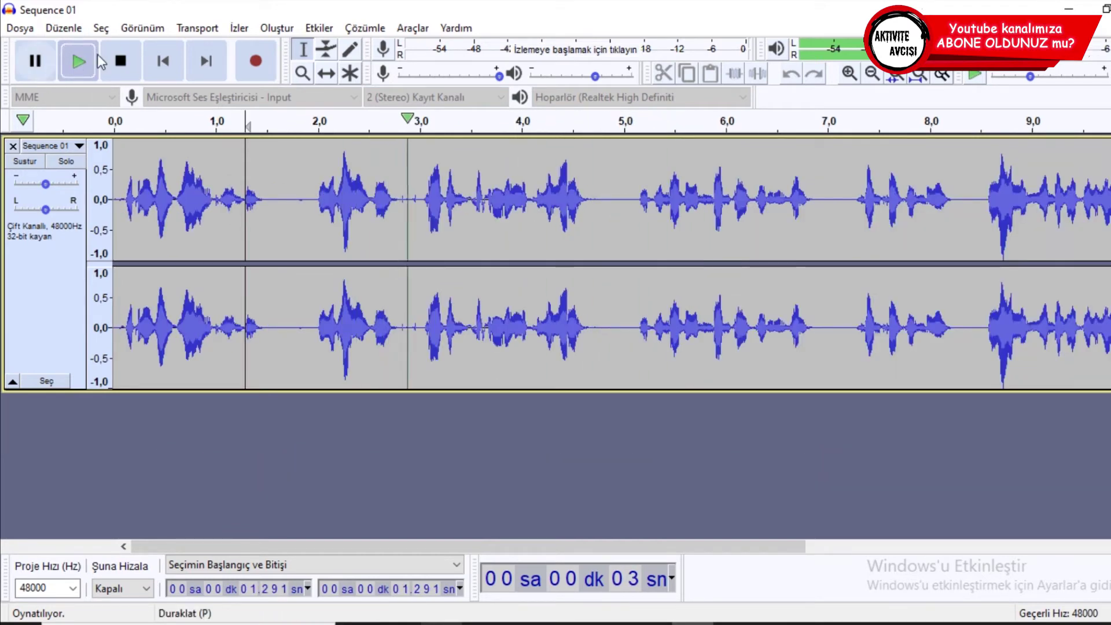
{"action": "key", "text": "p"}
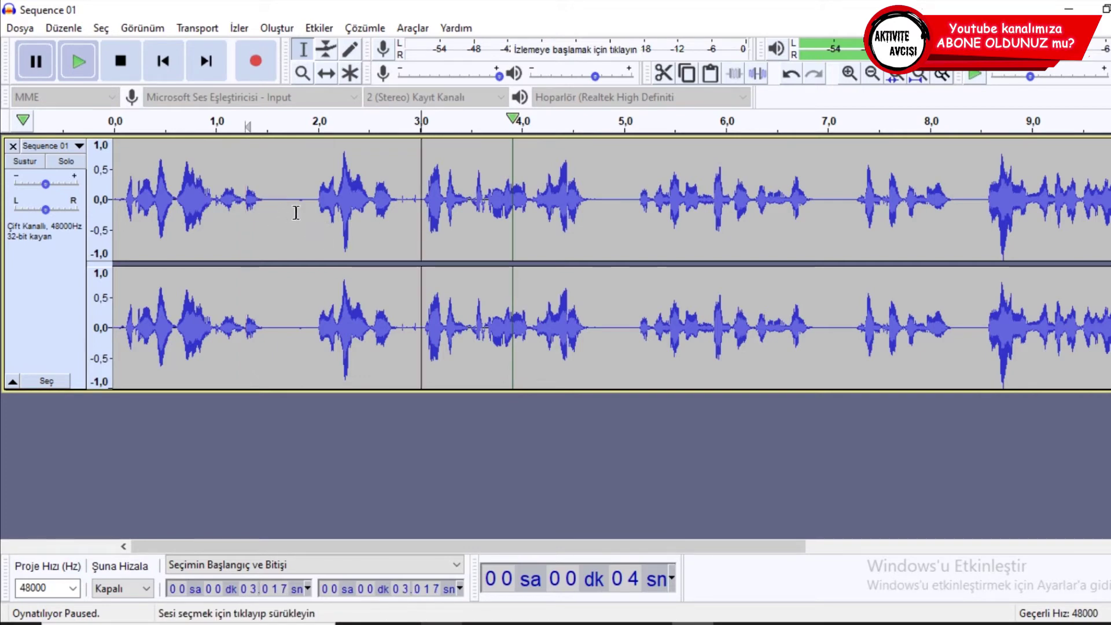
Step: Capture a new Gürültü Azaltma noise profile from the silent gap between about 1,46 and 1,97 seconds of the compressed track
{"action": "left_click_drag", "start_coordinate": [301, 217], "coordinate": [266, 223]}
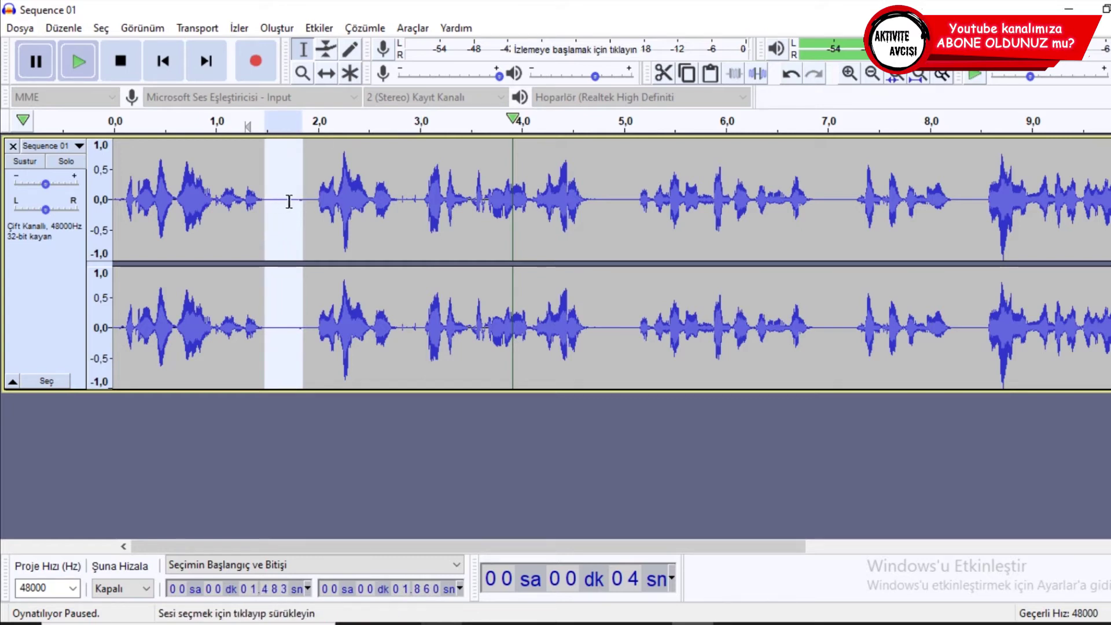
{"action": "key", "text": "ctrl+1"}
{"action": "key", "text": "ctrl+1"}
{"action": "key", "text": "ctrl+1"}
{"action": "left_click_drag", "start_coordinate": [443, 220], "coordinate": [236, 229]}
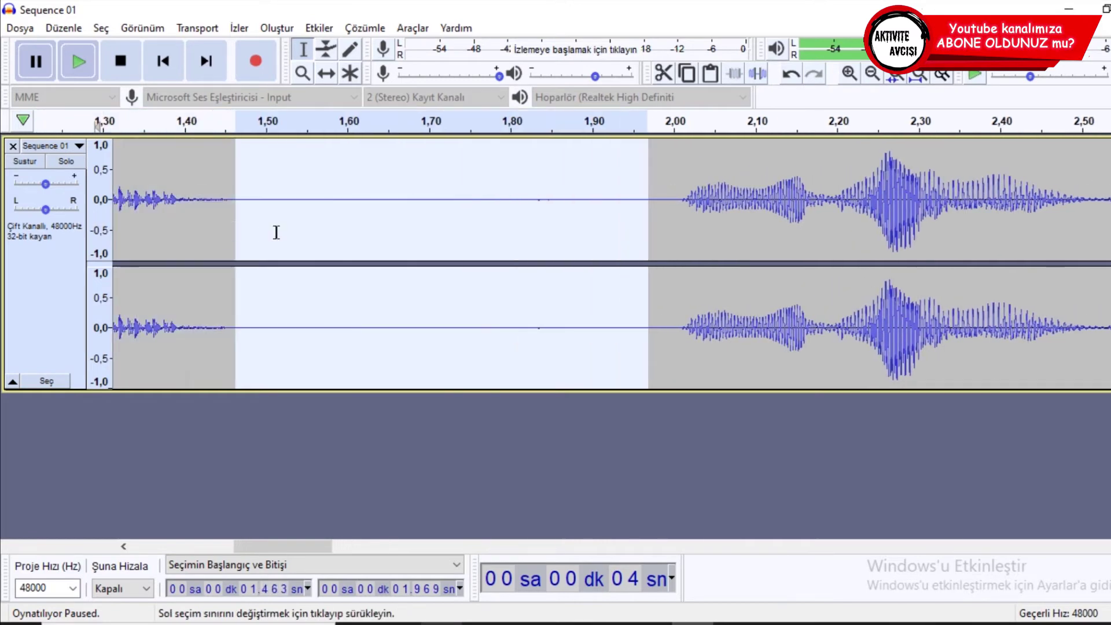
{"action": "left_click", "coordinate": [321, 29]}
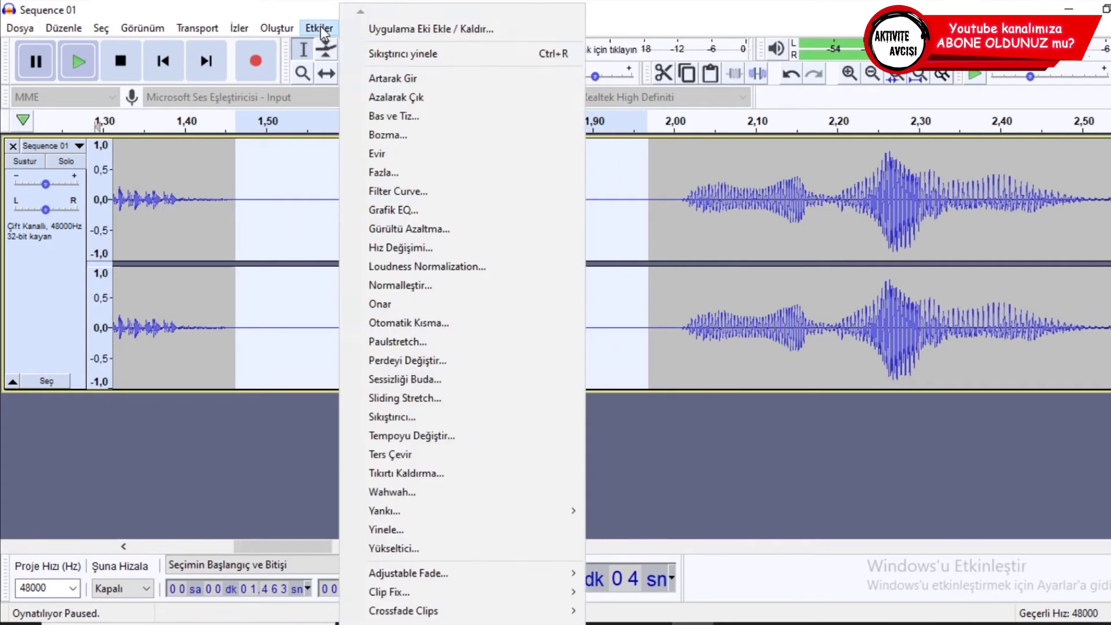
{"action": "left_click", "coordinate": [434, 228]}
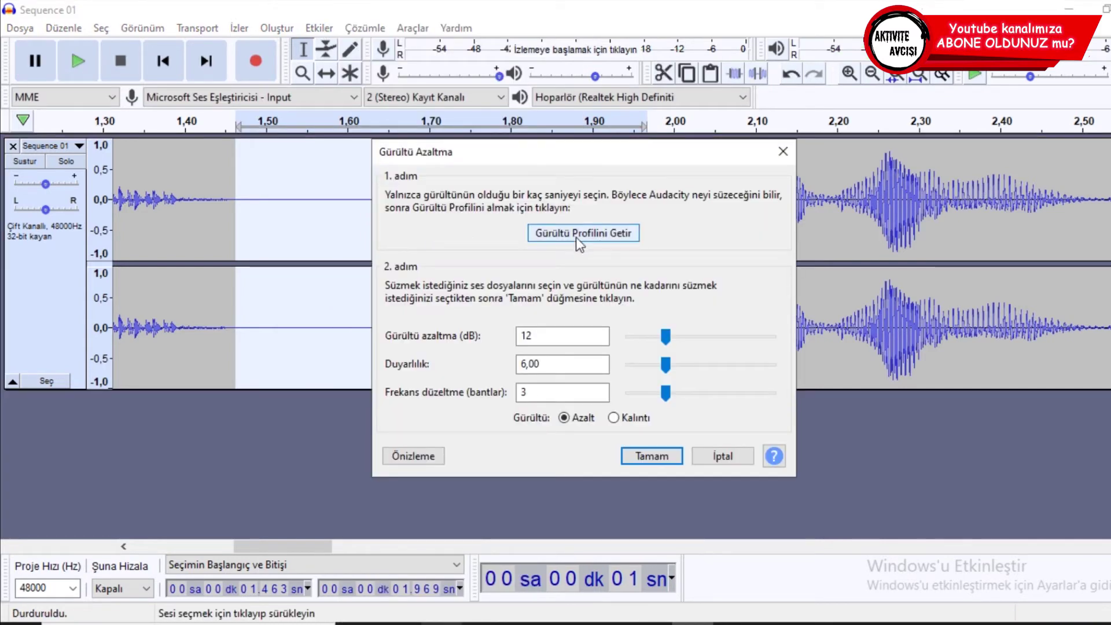
{"action": "left_click", "coordinate": [576, 233]}
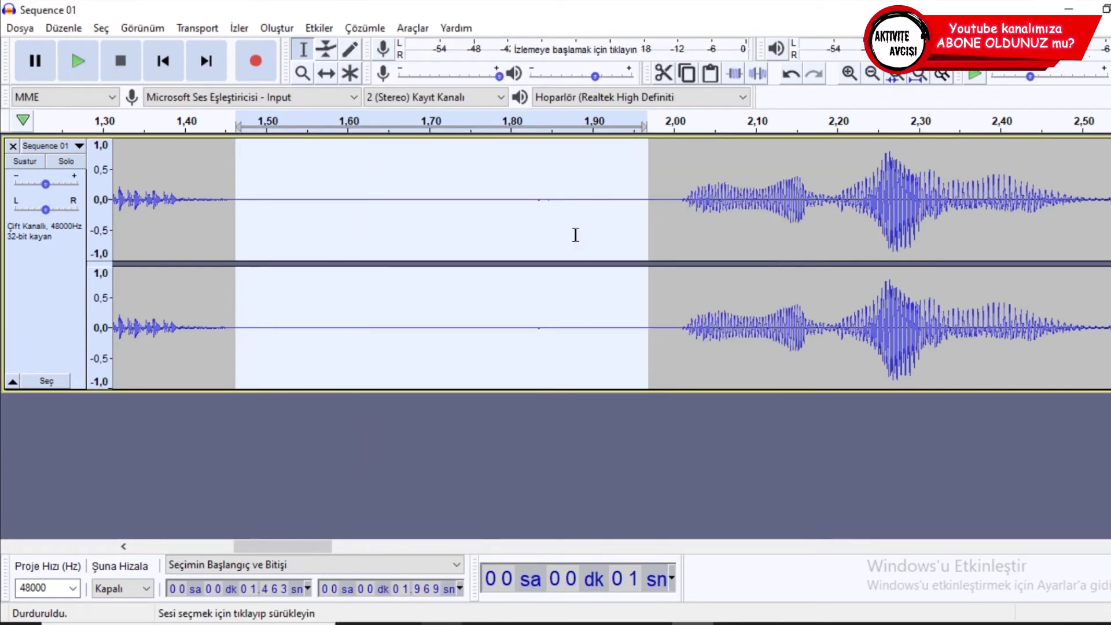
Step: Apply a second Gürültü Azaltma pass to the entire compressed track with the existing settings and listen to the result
{"action": "key", "text": "ctrl+a"}
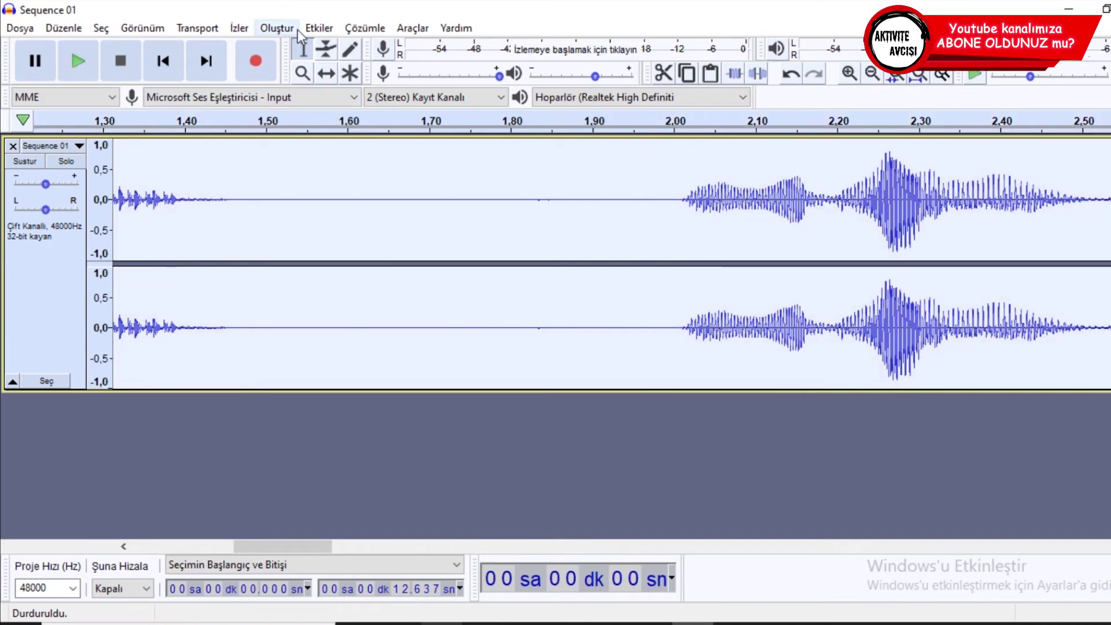
{"action": "left_click", "coordinate": [319, 27]}
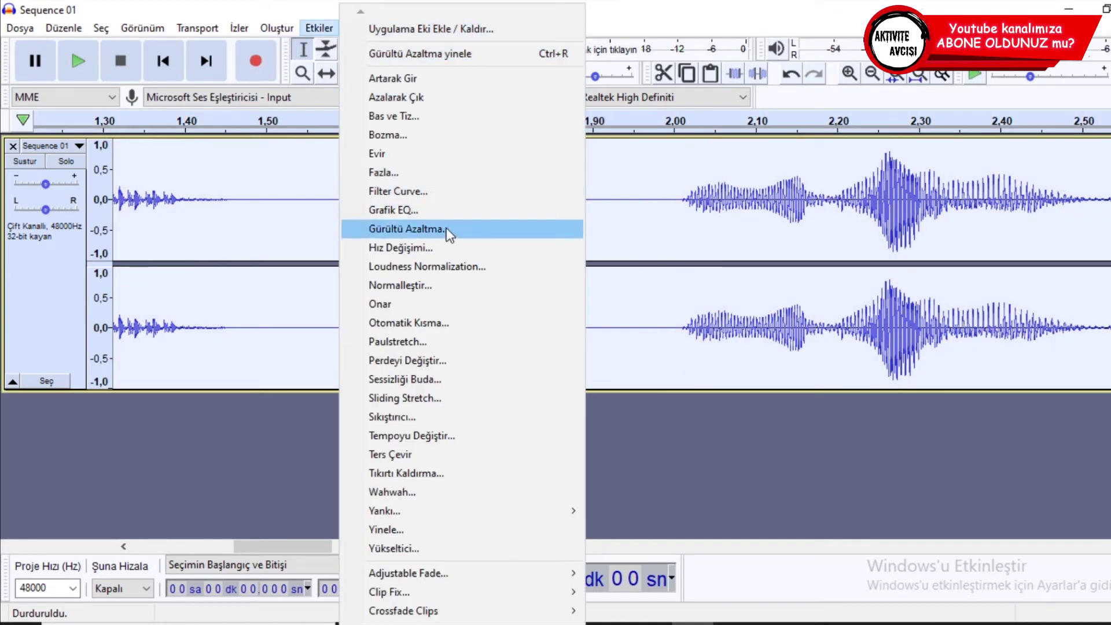
{"action": "left_click", "coordinate": [497, 234]}
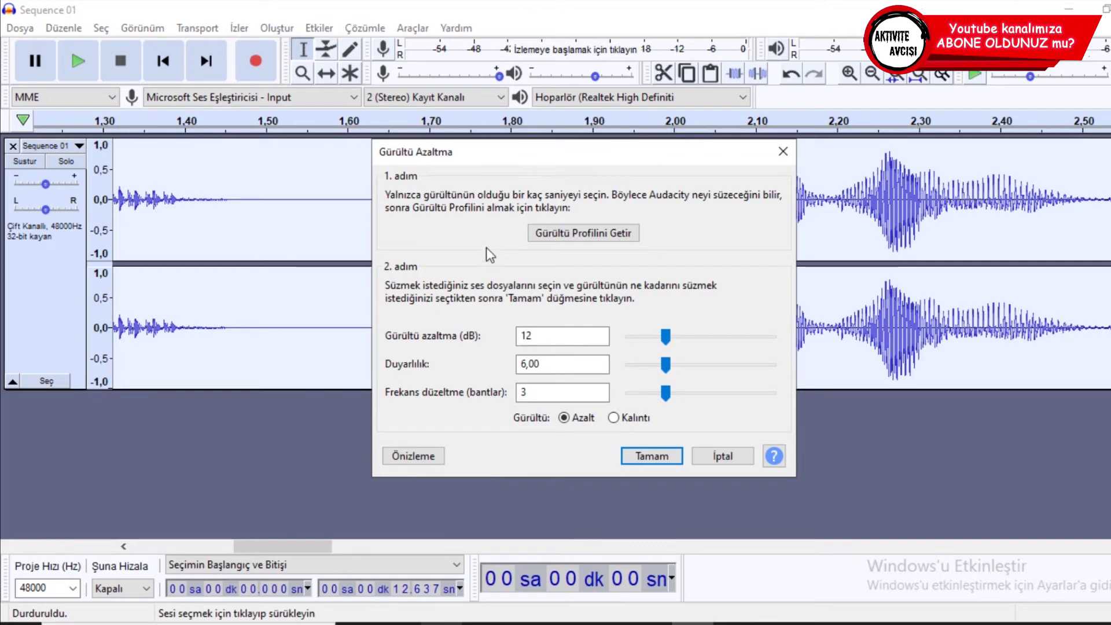
{"action": "left_click", "coordinate": [662, 456]}
{"action": "left_click_drag", "start_coordinate": [609, 208], "coordinate": [250, 206]}
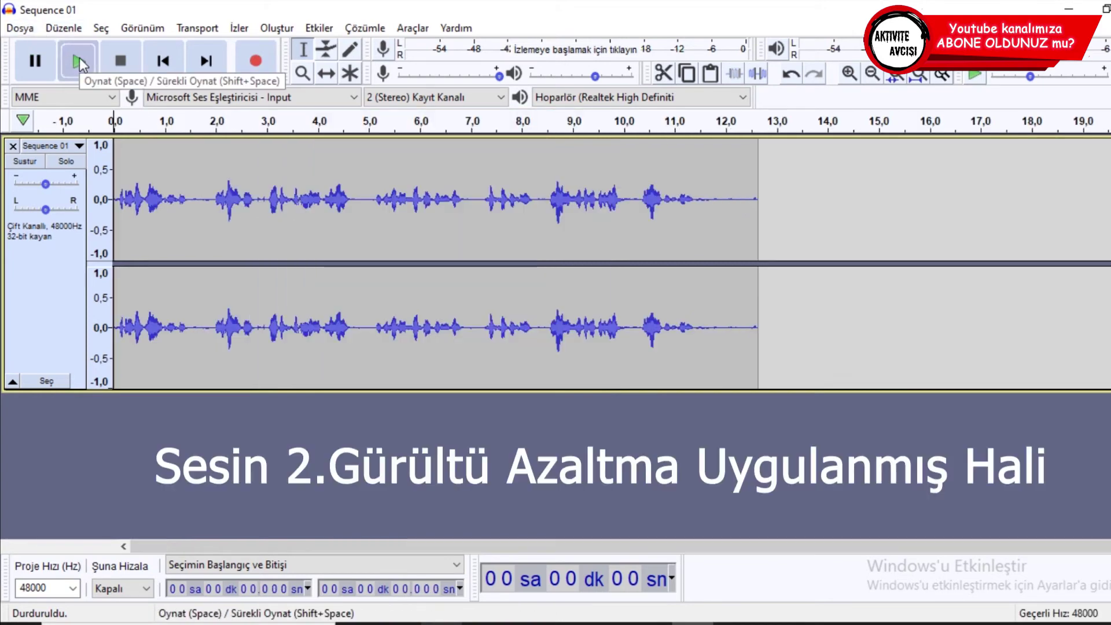
{"action": "left_click", "coordinate": [78, 61]}
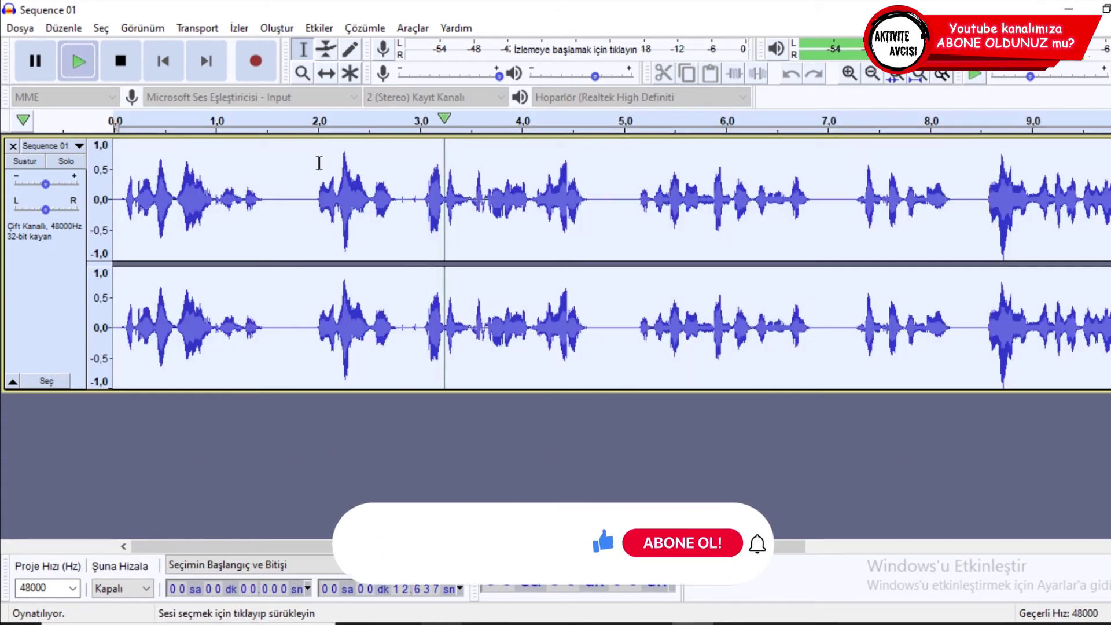
{"action": "key", "text": "space"}
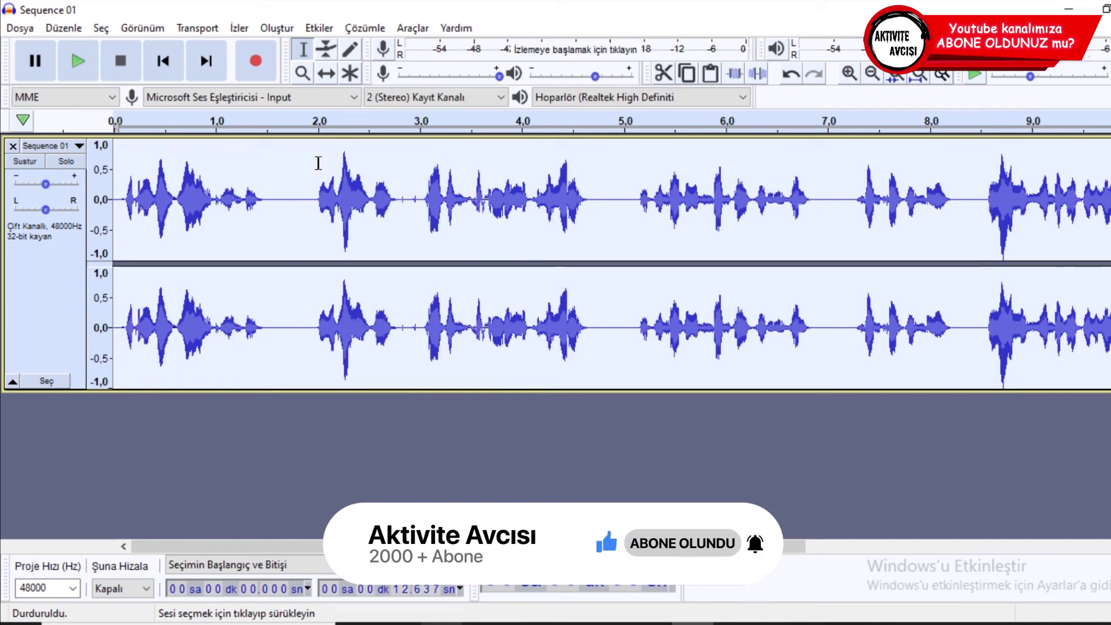
Step: Apply Grafik EQ with the RIAA factory preset to the entire track and play back the result
{"action": "left_click", "coordinate": [318, 28]}
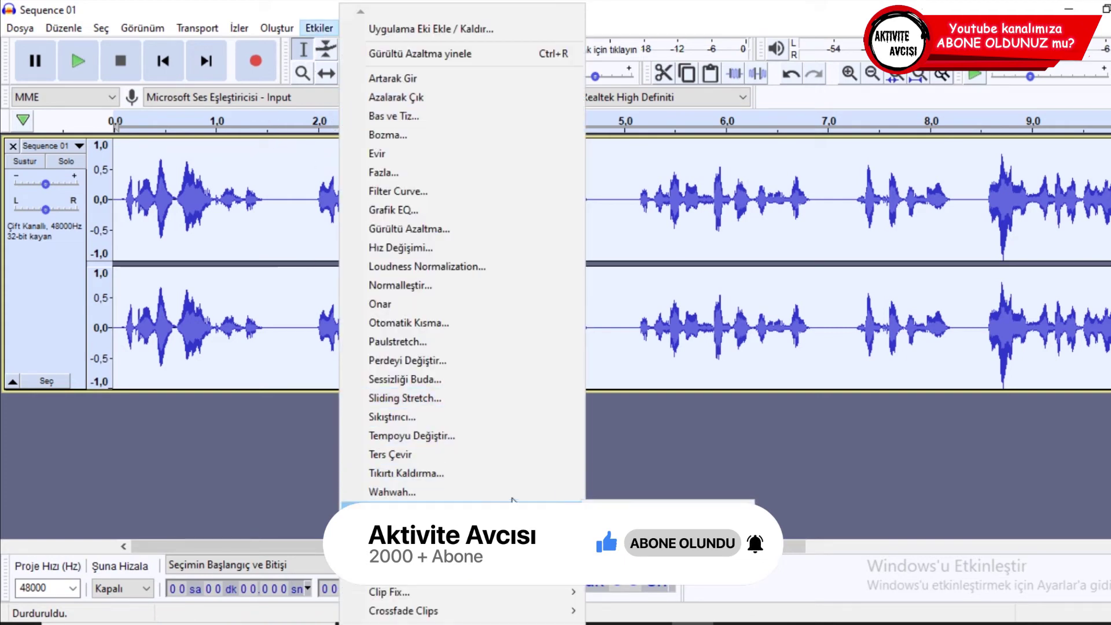
{"action": "left_click", "coordinate": [458, 212]}
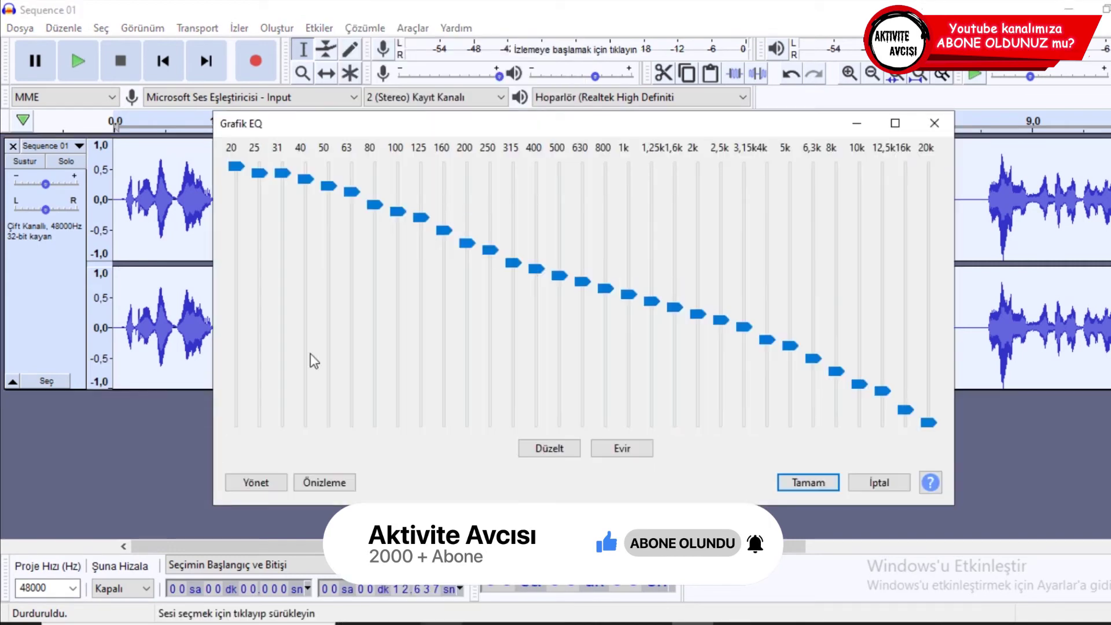
{"action": "left_click", "coordinate": [246, 484]}
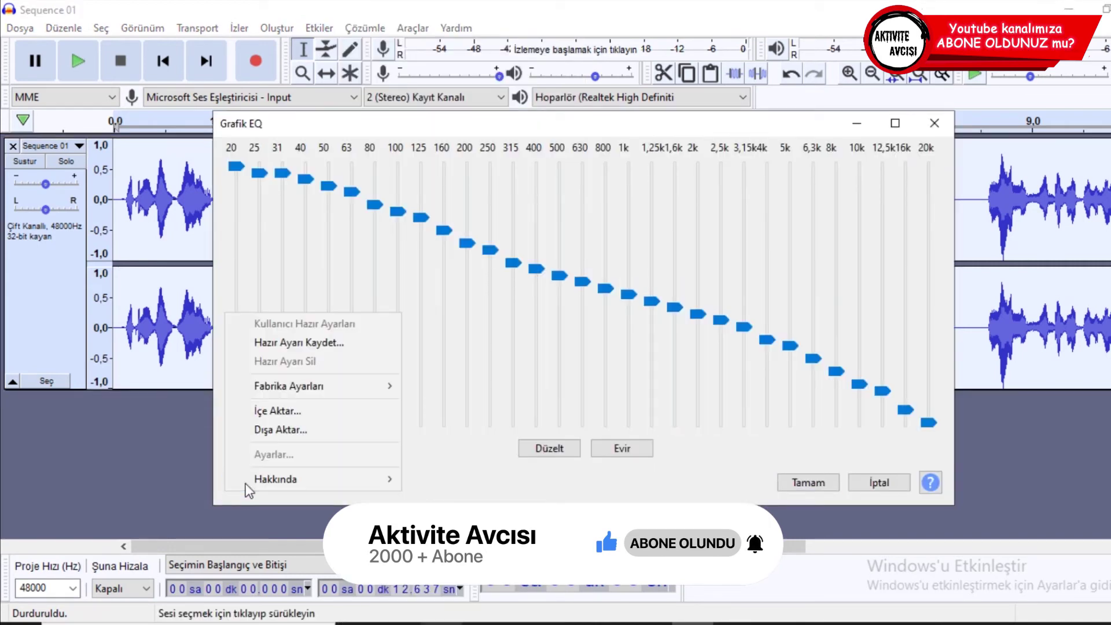
{"action": "mouse_move", "coordinate": [301, 387]}
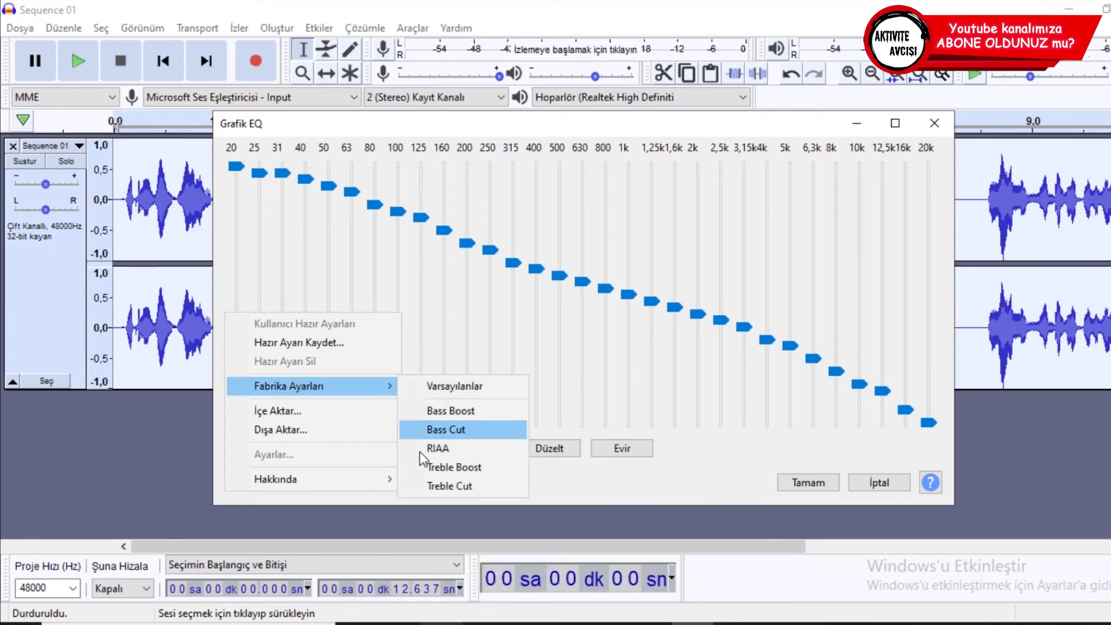
{"action": "left_click", "coordinate": [463, 448]}
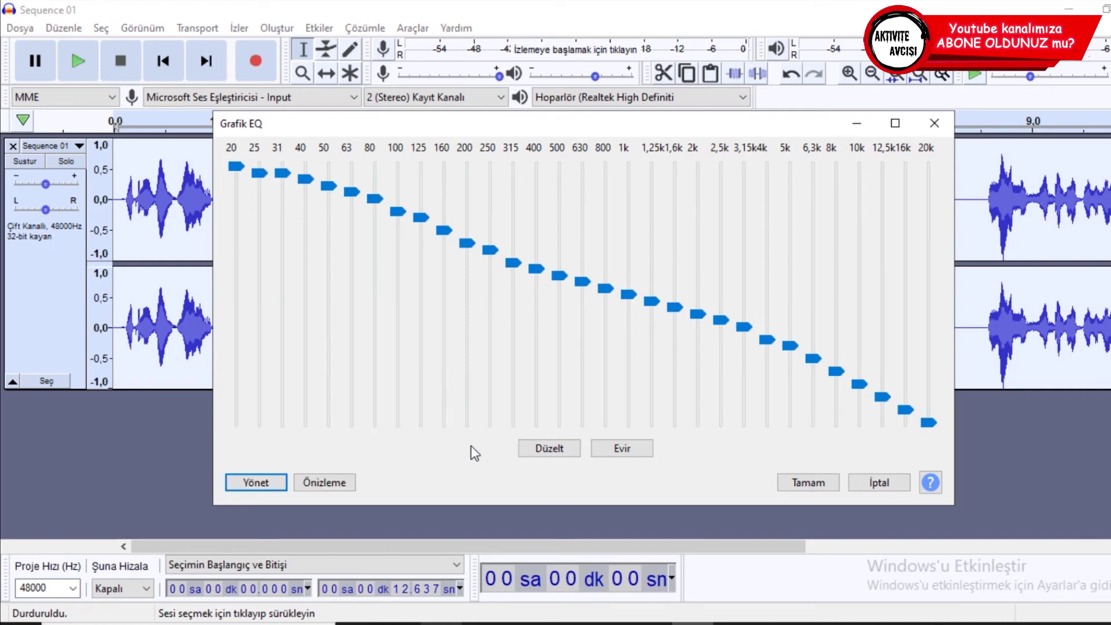
{"action": "left_click", "coordinate": [834, 485]}
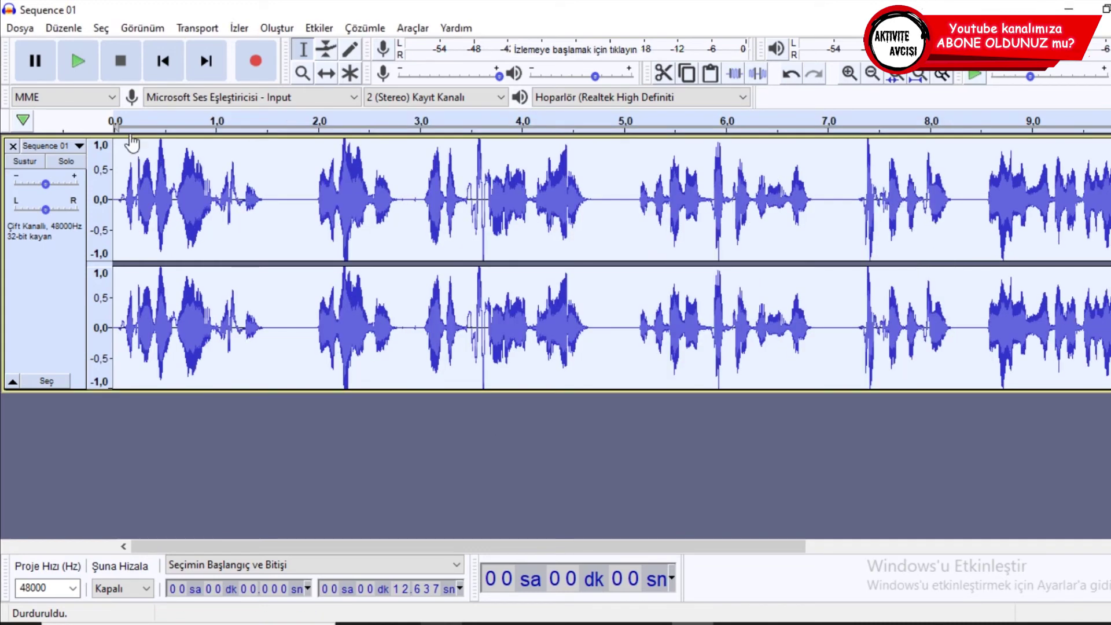
{"action": "left_click", "coordinate": [78, 61]}
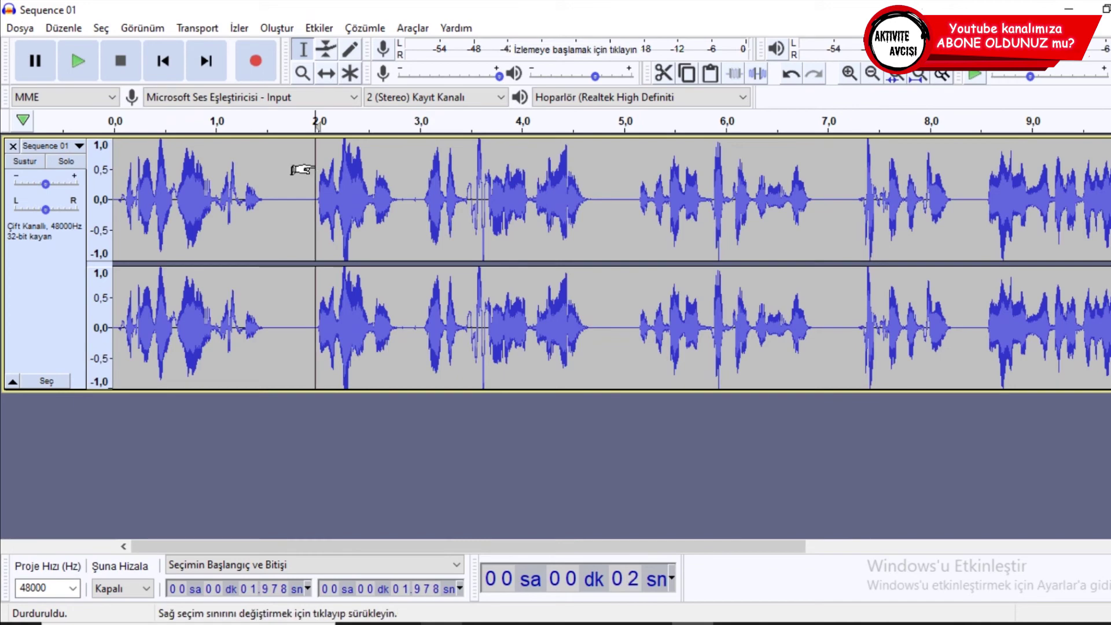
Step: Apply the Artarak Gir fade-in across the entire track and listen to part of the result
{"action": "key", "text": "ctrl+a"}
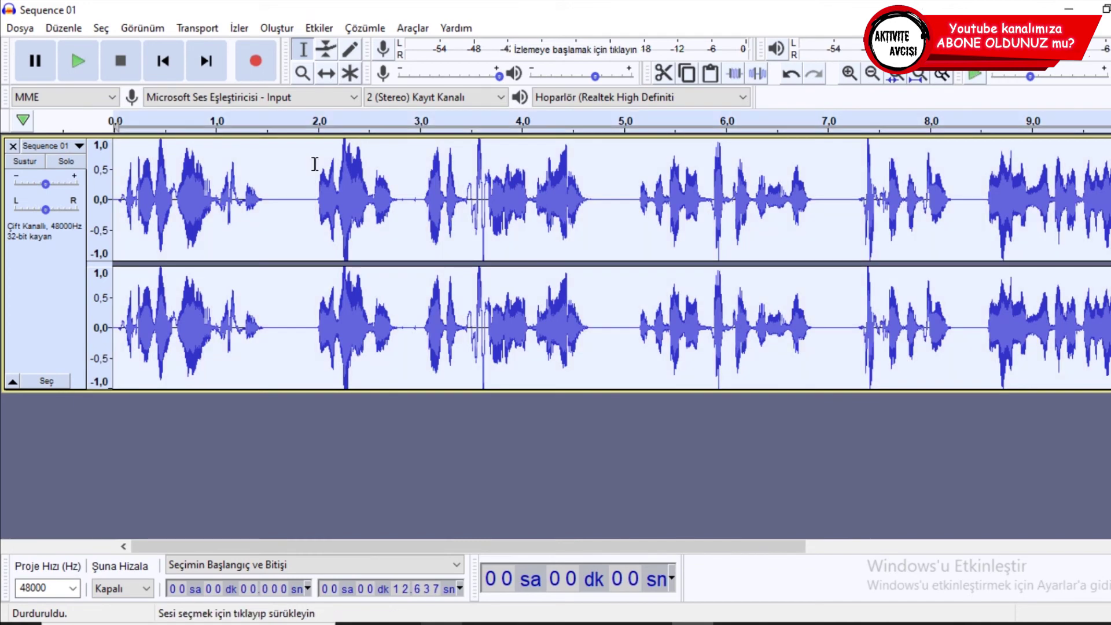
{"action": "left_click", "coordinate": [318, 29]}
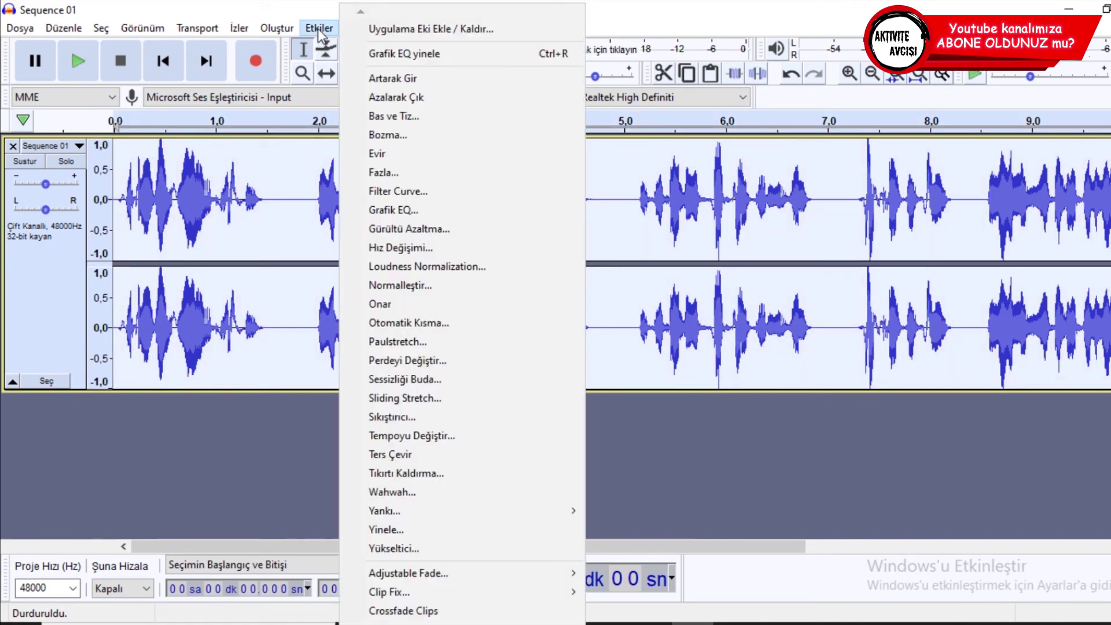
{"action": "left_click", "coordinate": [414, 78]}
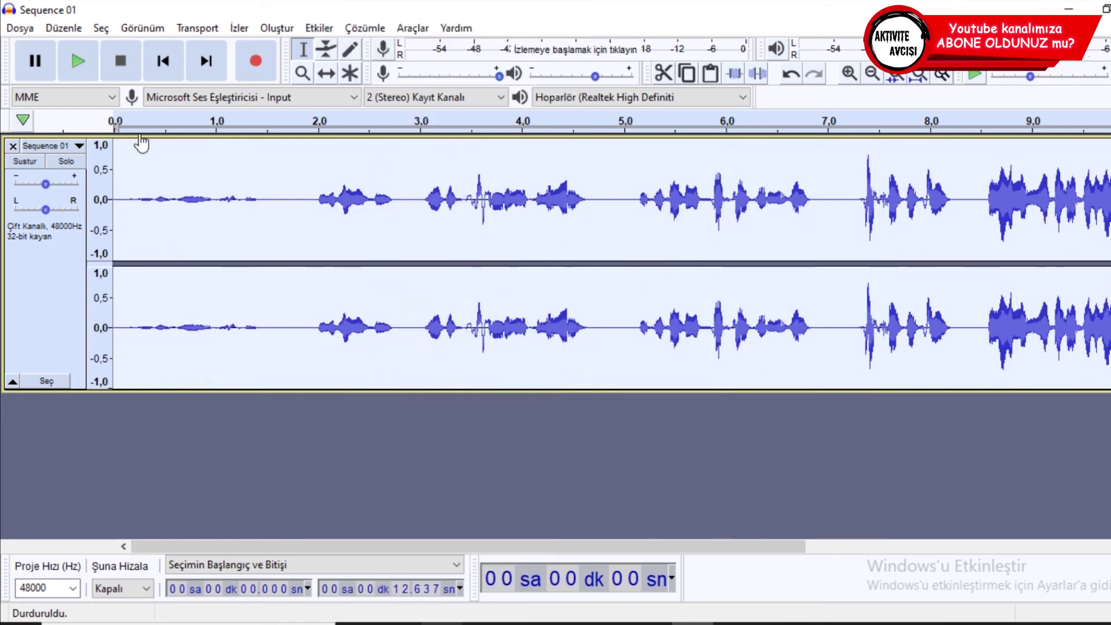
{"action": "left_click", "coordinate": [79, 61]}
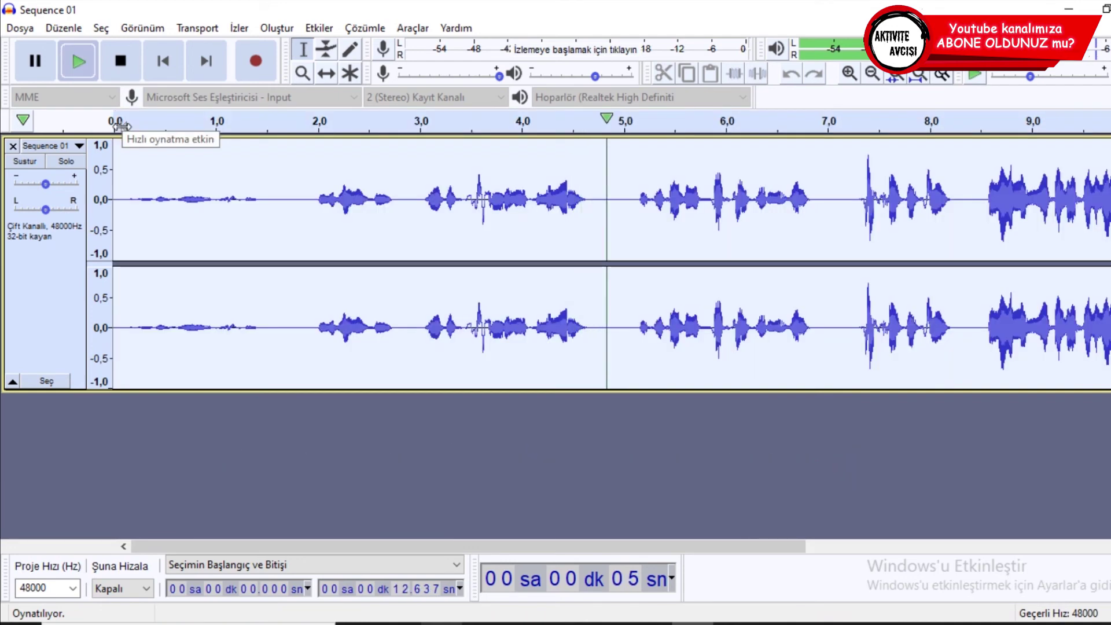
{"action": "key", "text": "space"}
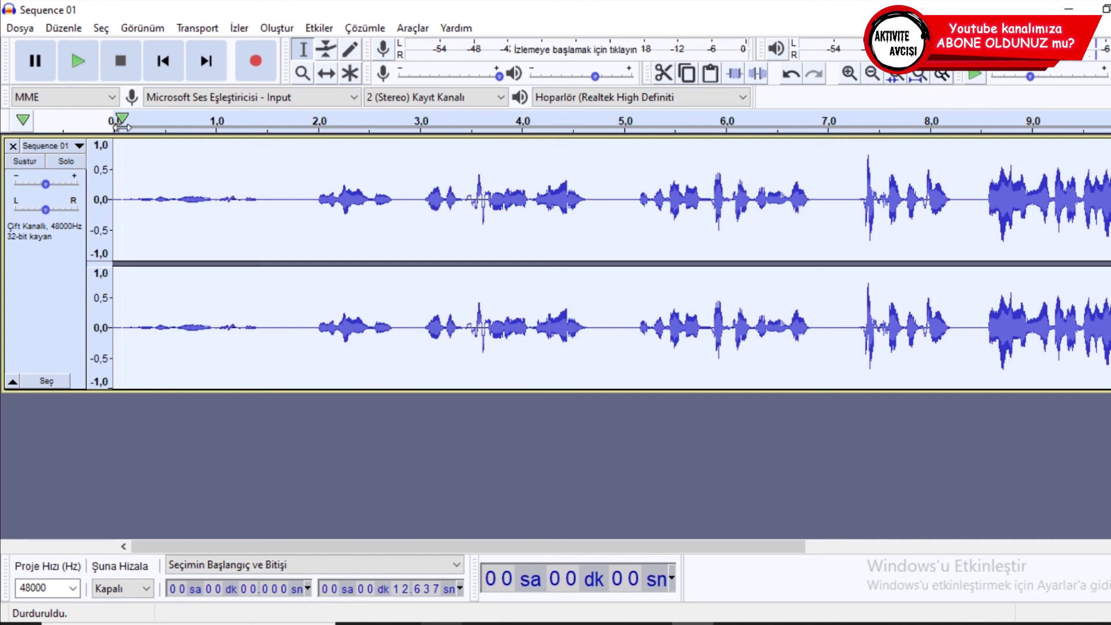
Step: Bring up the available effects for the selected track
{"action": "left_click", "coordinate": [320, 29]}
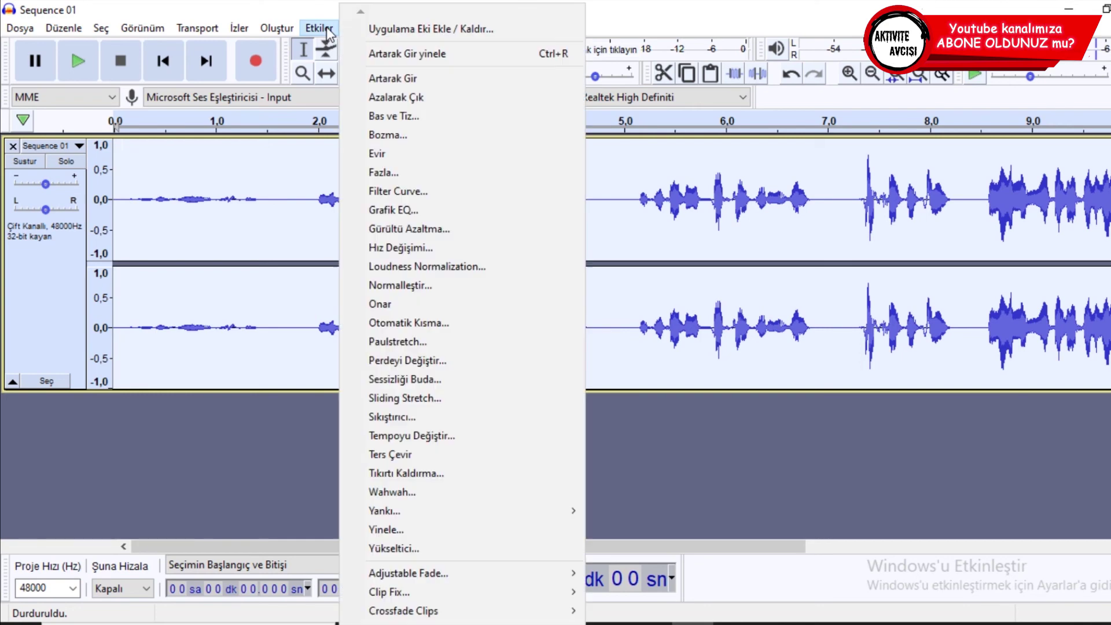